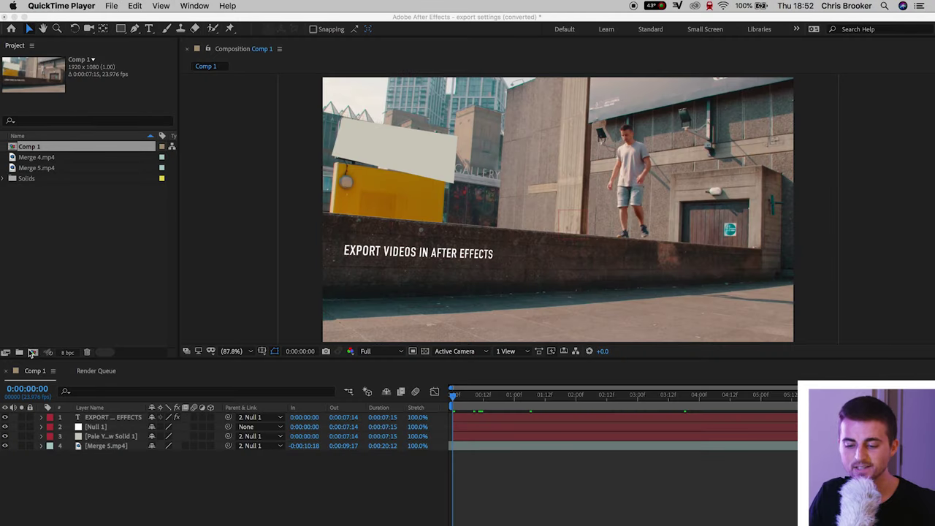
# Step: Add Comp 1 to the After Effects render queue and confirm its Best Settings render settings
pyautogui.click(378, 520)
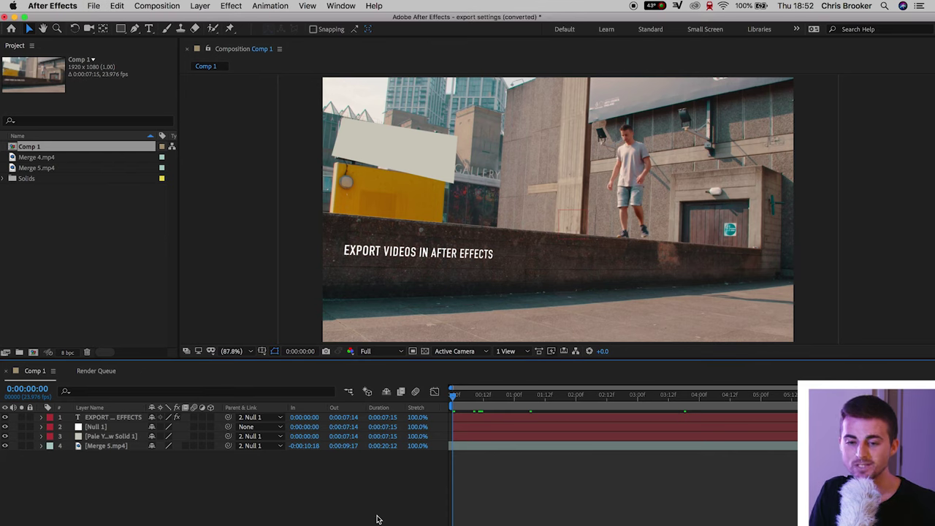
pyautogui.click(156, 6)
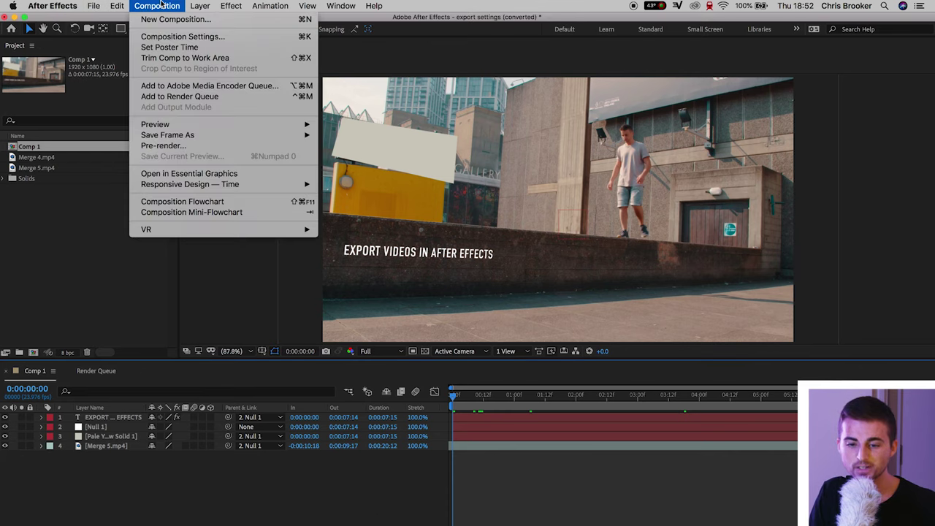
pyautogui.click(183, 97)
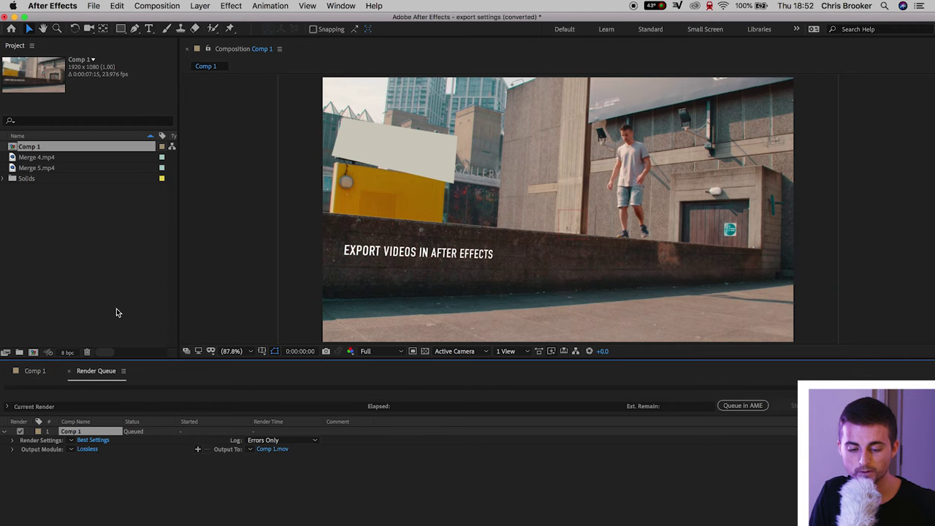
pyautogui.click(94, 441)
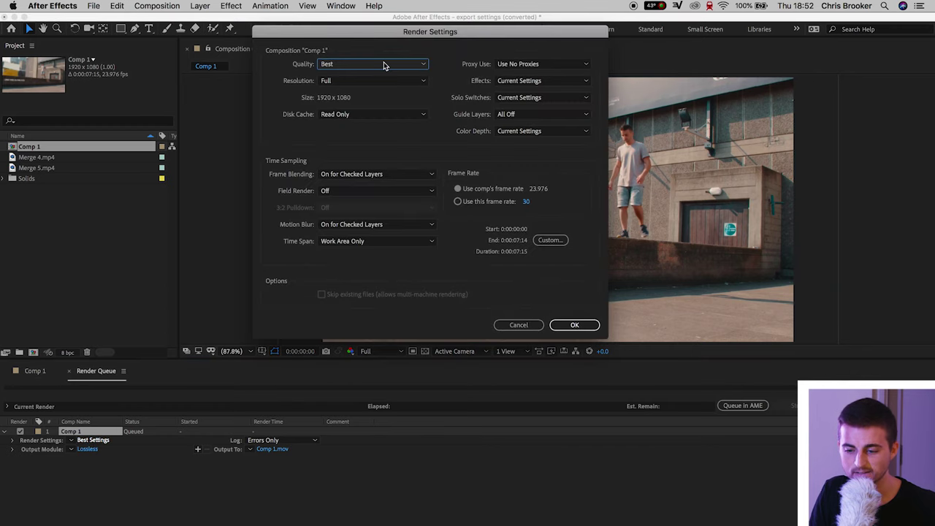
pyautogui.click(583, 325)
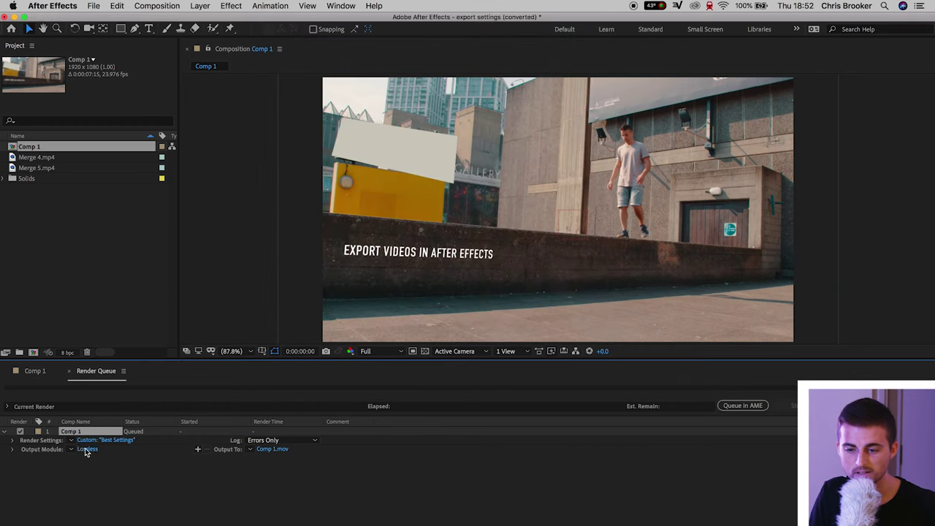
# Step: Set the output module to the QuickTime format
pyautogui.click(86, 450)
pyautogui.click(434, 73)
pyautogui.click(432, 73)
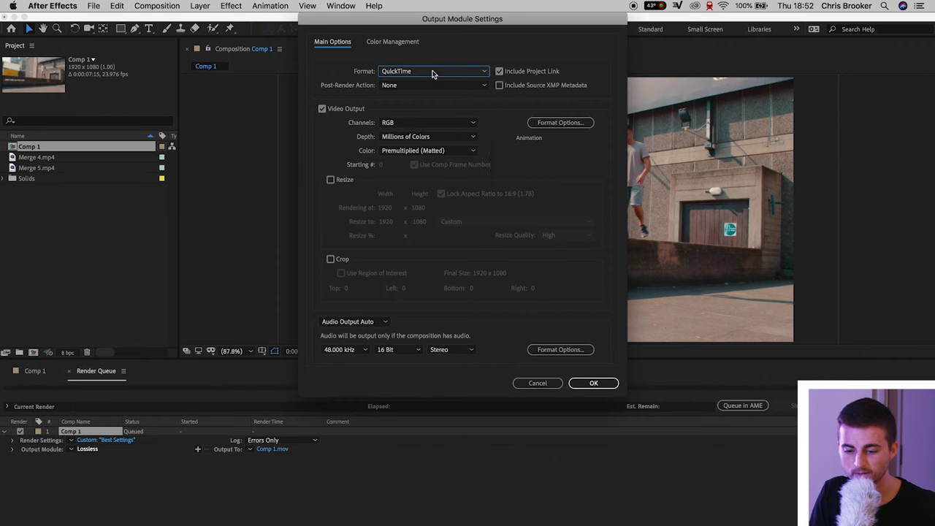
pyautogui.click(593, 383)
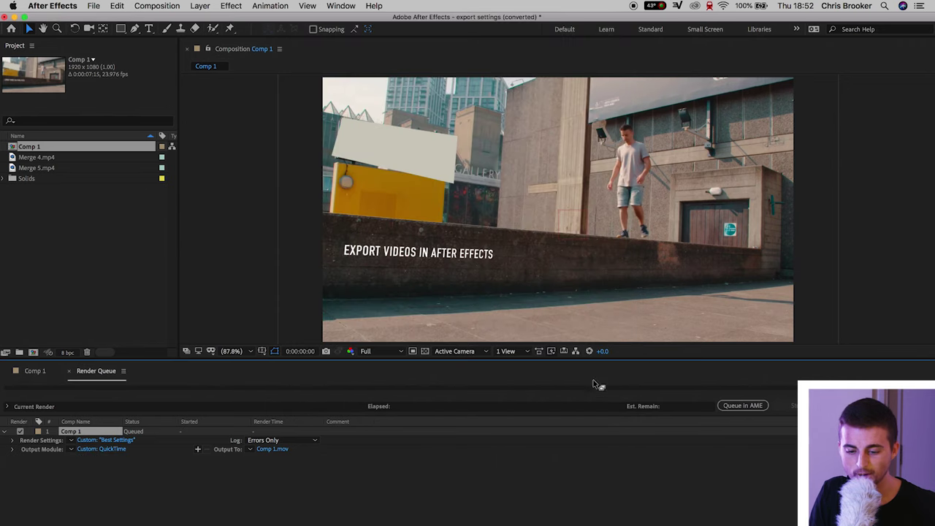
# Step: Save the output as Comp 1.mov in the EXPORT folder and start rendering
pyautogui.click(273, 451)
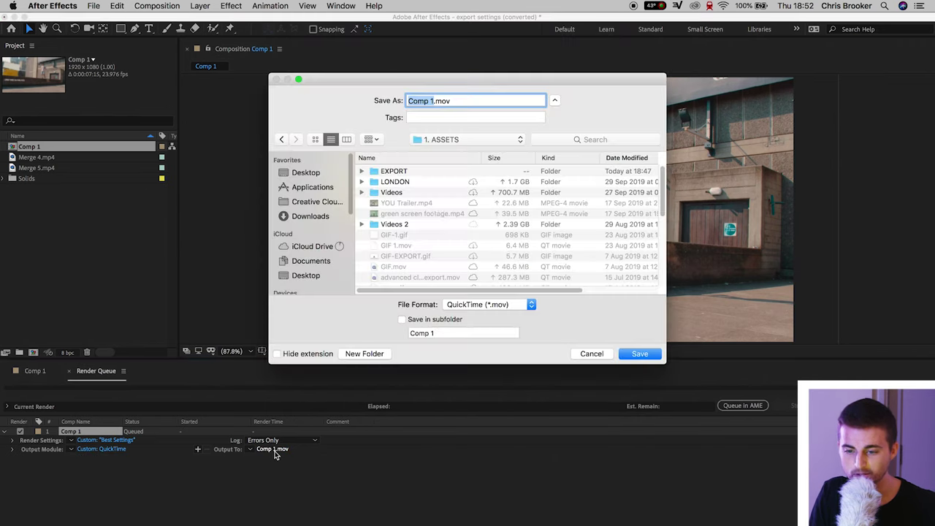
pyautogui.doubleClick(387, 173)
pyautogui.click(642, 354)
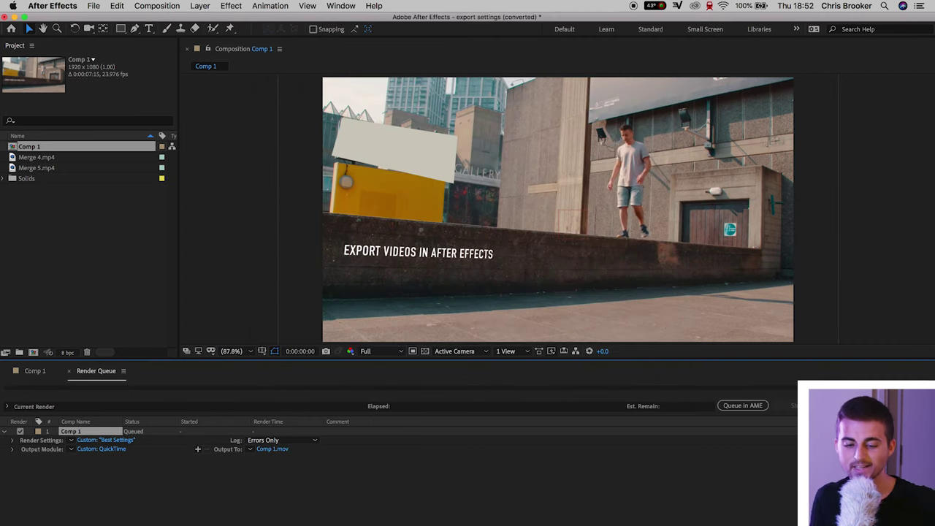
pyautogui.click(906, 405)
# Step: Select Comp 1.mov in the EXPORT folder and widen Finder to show its 1.01 GB size and kind
pyautogui.click(48, 524)
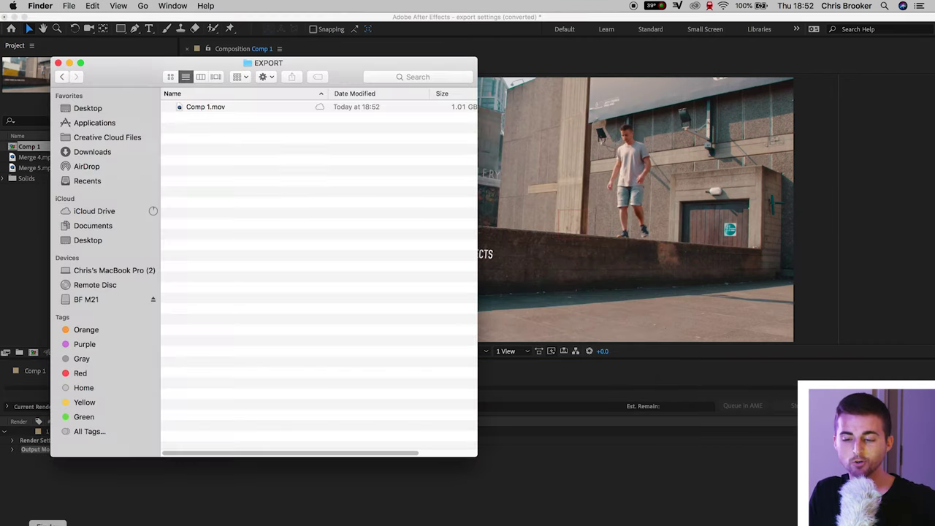
pyautogui.click(237, 108)
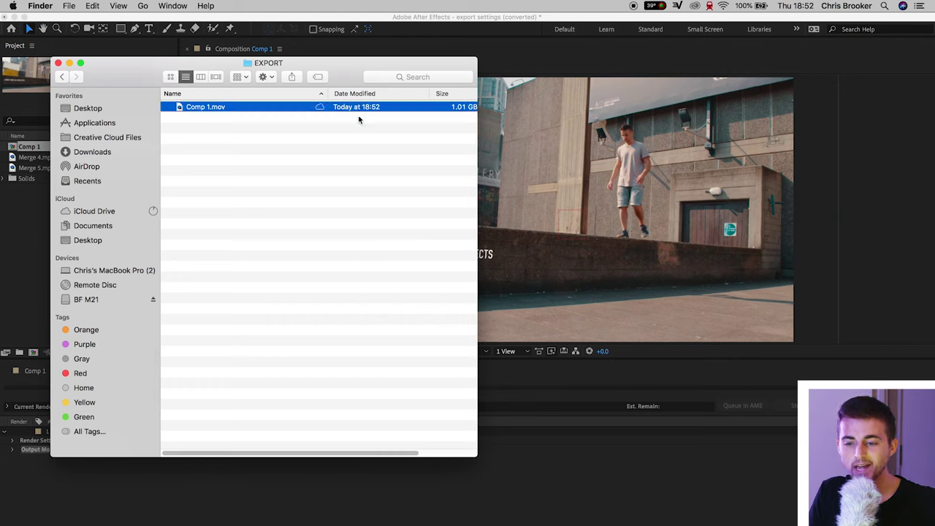
pyautogui.moveTo(477, 122); pyautogui.dragTo(544, 122)
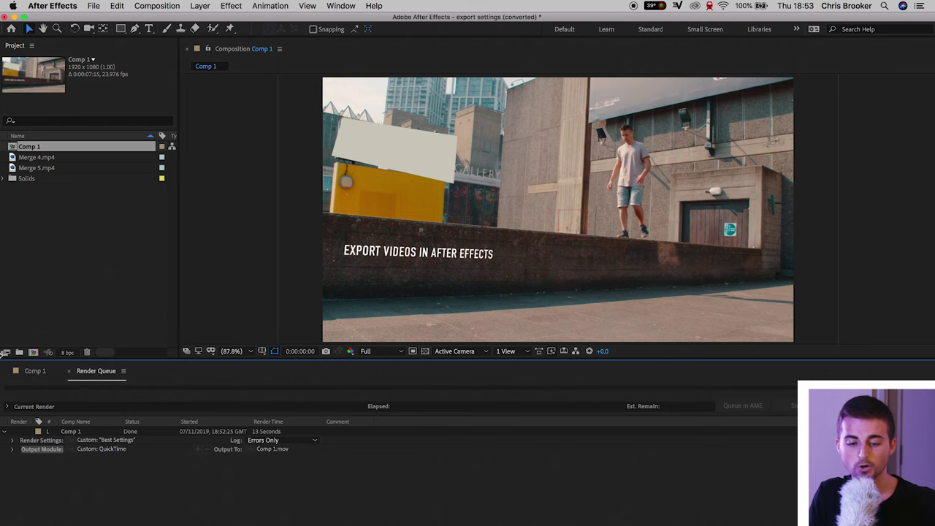
# Step: From the Comp 1 timeline, add the composition to the Adobe Media Encoder queue
pyautogui.click(35, 372)
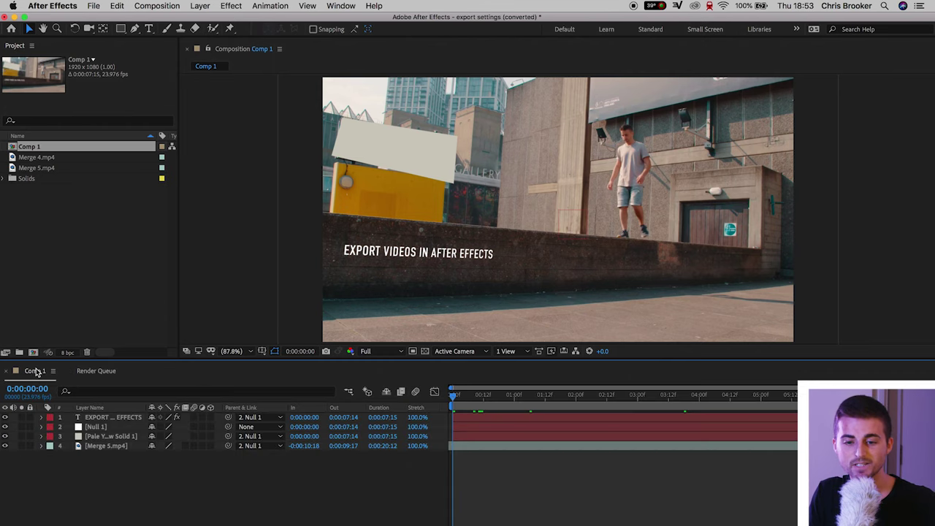
pyautogui.click(155, 6)
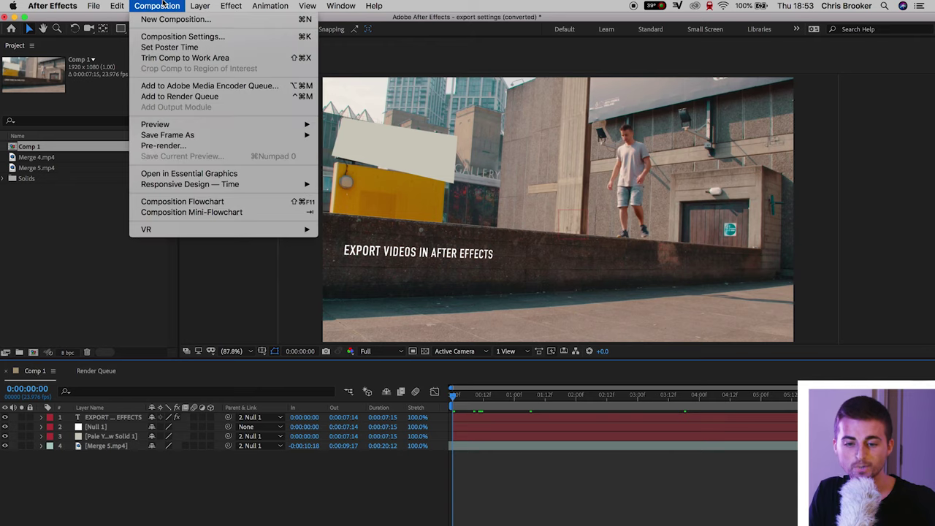
pyautogui.click(215, 85)
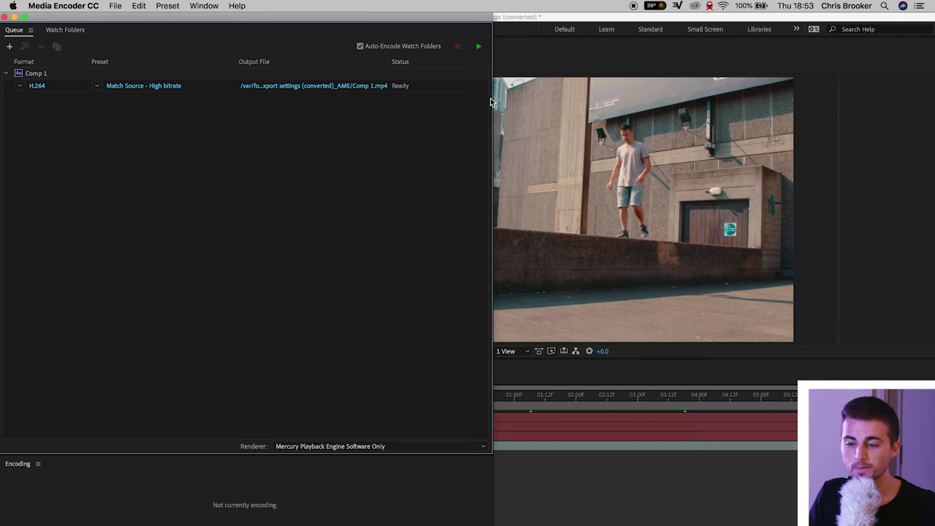
# Step: Open Comp 1's export settings, keeping H.264 and the Match Source - High bitrate preset, and open the output-name save dialog
pyautogui.moveTo(494, 98); pyautogui.dragTo(934, 98)
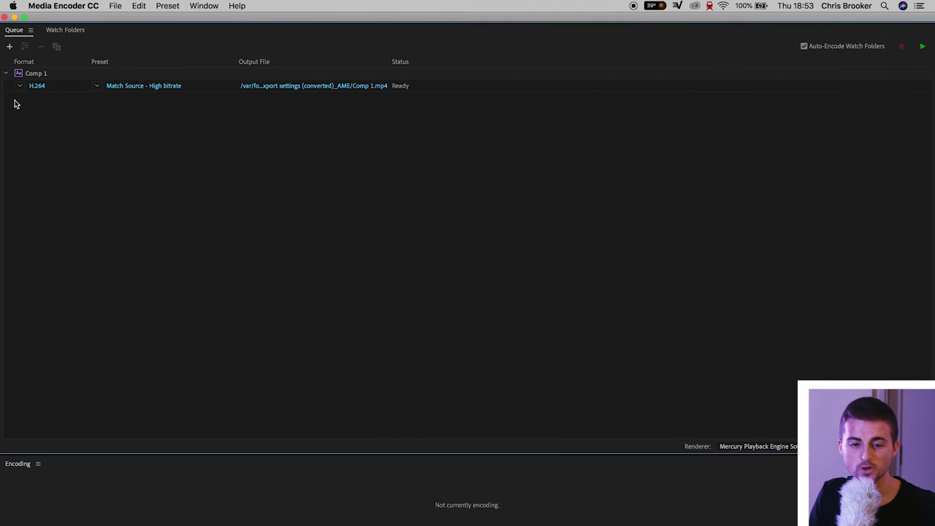
pyautogui.click(41, 88)
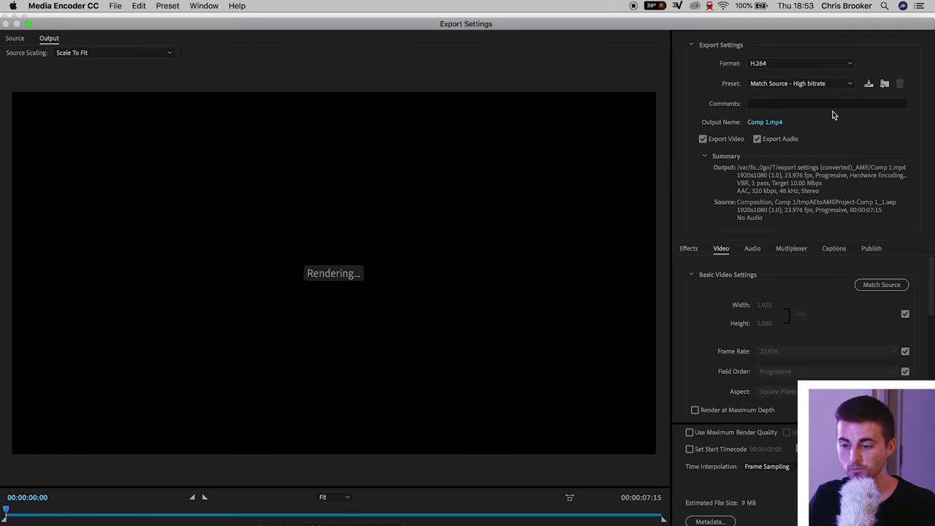
pyautogui.click(793, 64)
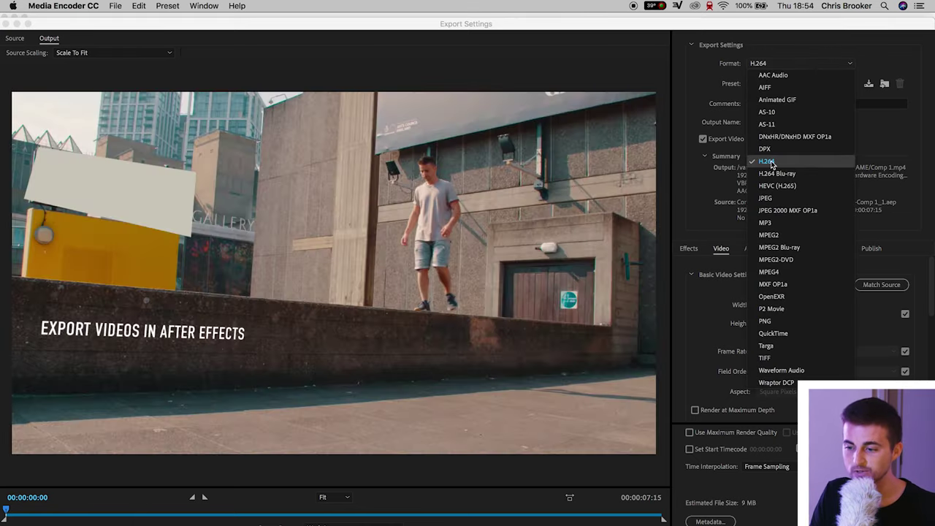
pyautogui.click(769, 162)
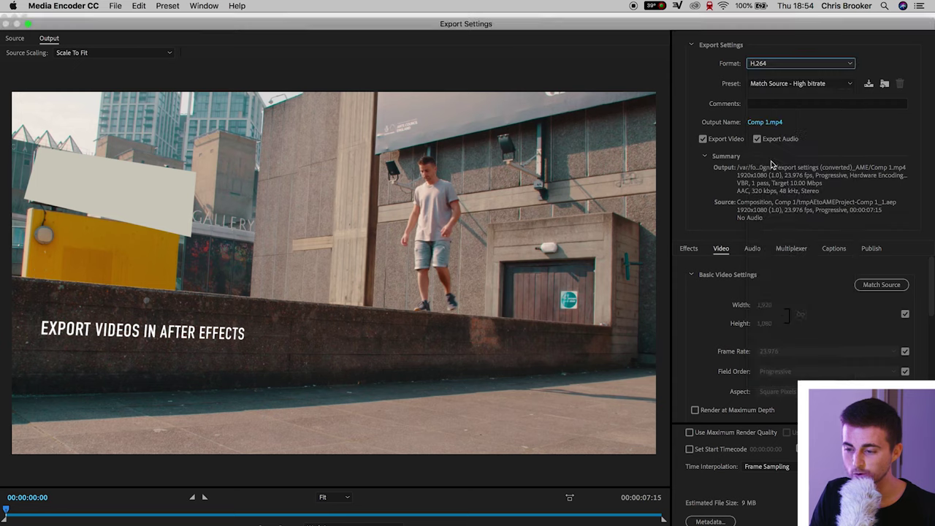
pyautogui.click(817, 85)
pyautogui.click(797, 122)
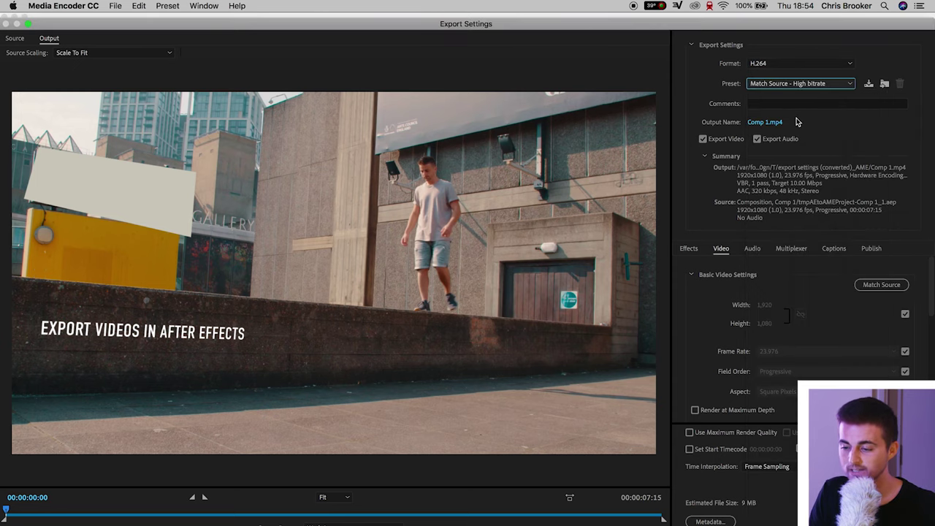
pyautogui.click(766, 123)
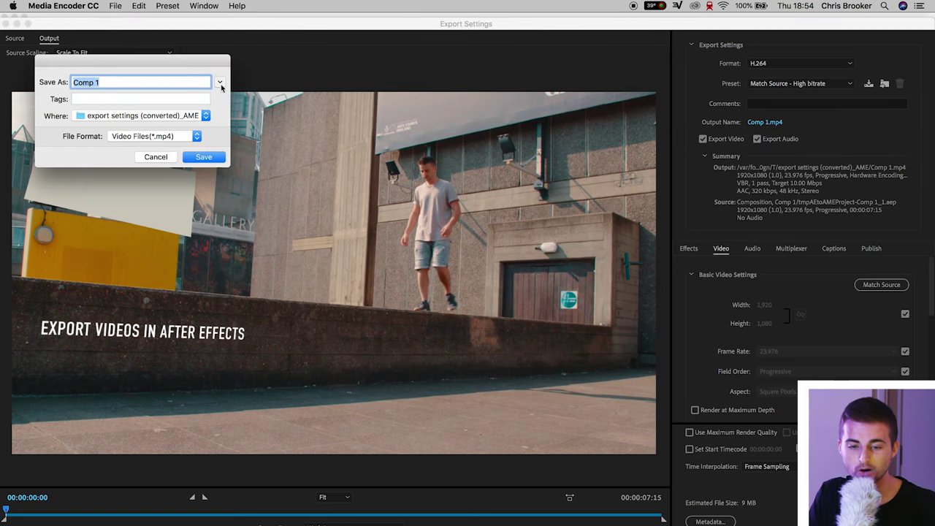
pyautogui.click(220, 83)
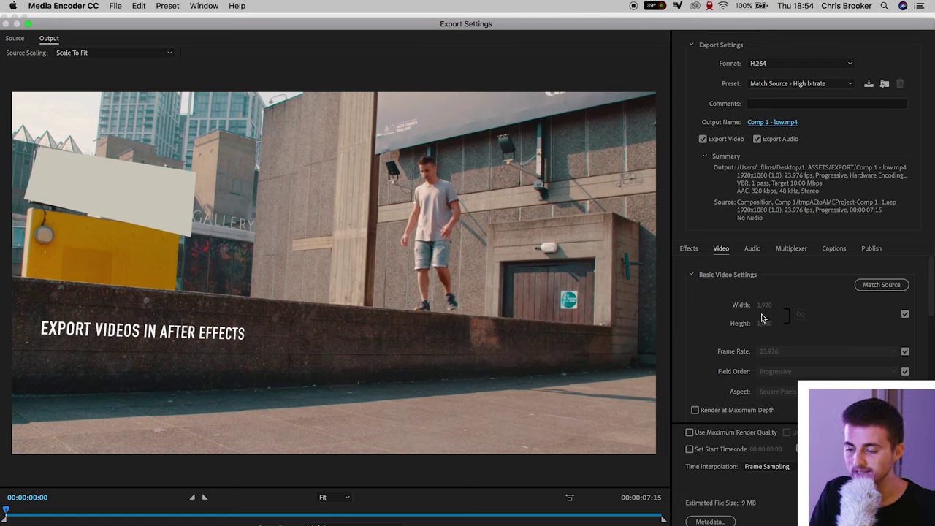
# Step: Enable Render at Maximum Depth, switch bitrate encoding to CBR and set target bitrate to 50 Mbps
pyautogui.moveTo(932, 283); pyautogui.dragTo(925, 325)
pyautogui.click(738, 290)
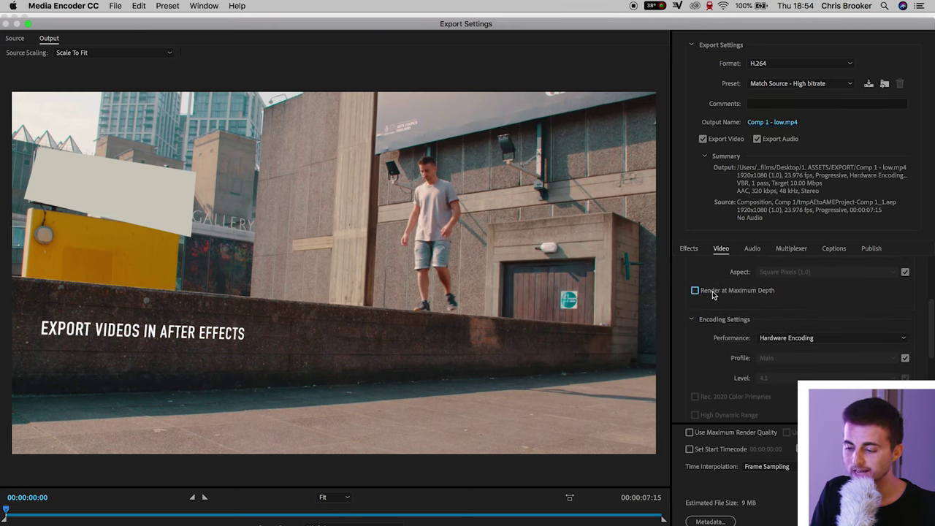
pyautogui.scroll(-5, 870, 327)
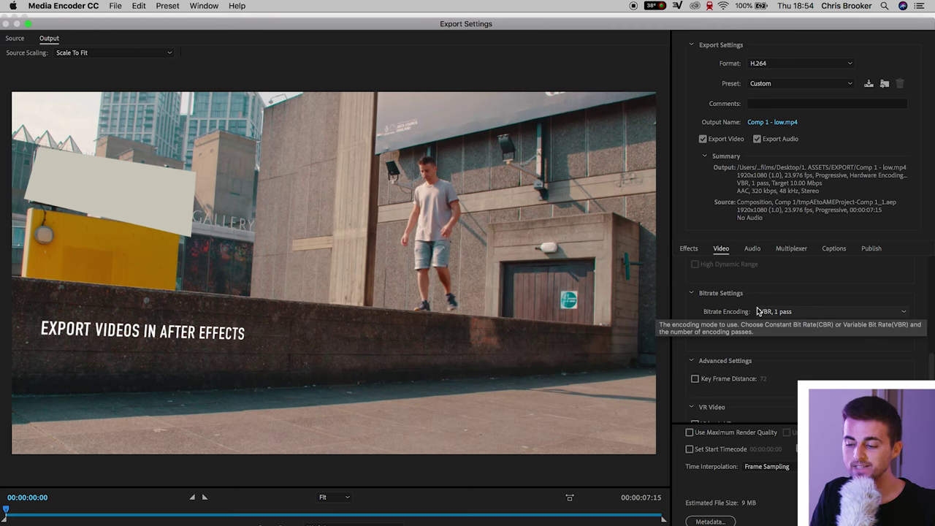
pyautogui.click(758, 311)
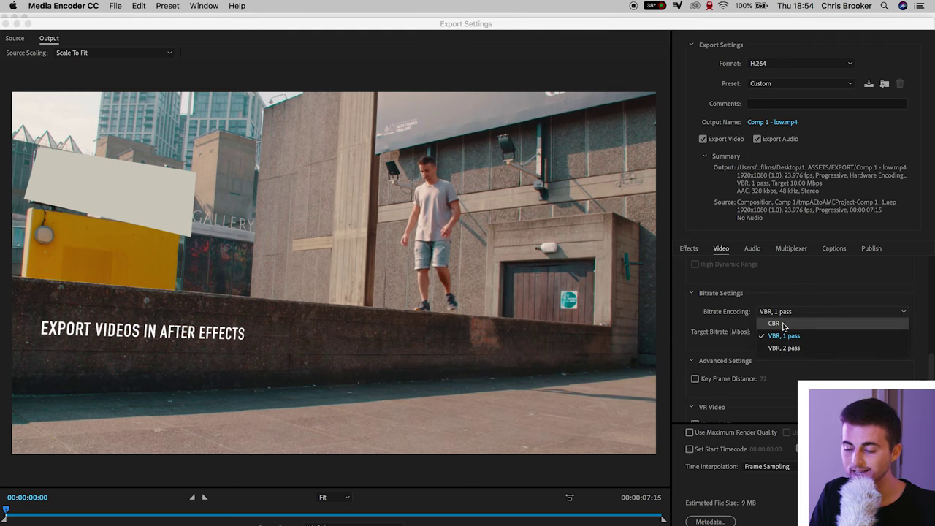
pyautogui.click(783, 325)
pyautogui.moveTo(783, 355); pyautogui.dragTo(828, 358)
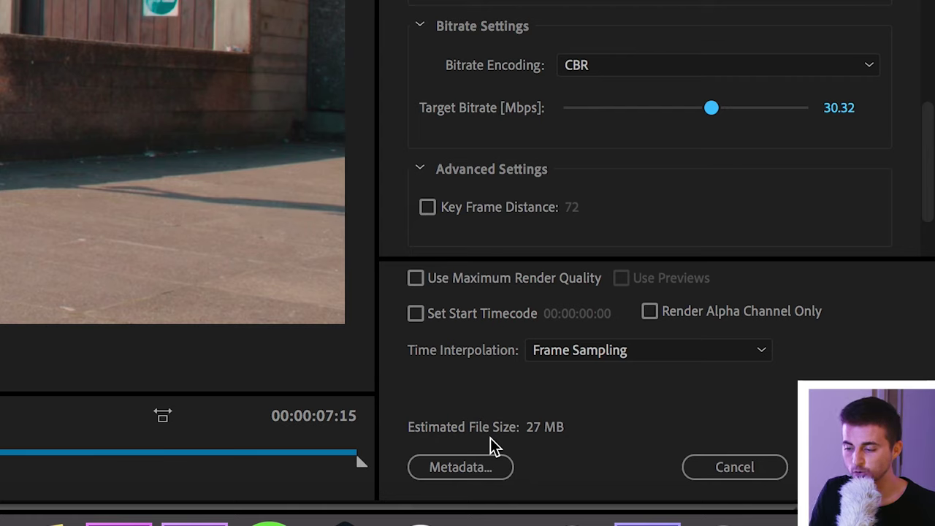
pyautogui.moveTo(714, 109); pyautogui.dragTo(888, 114)
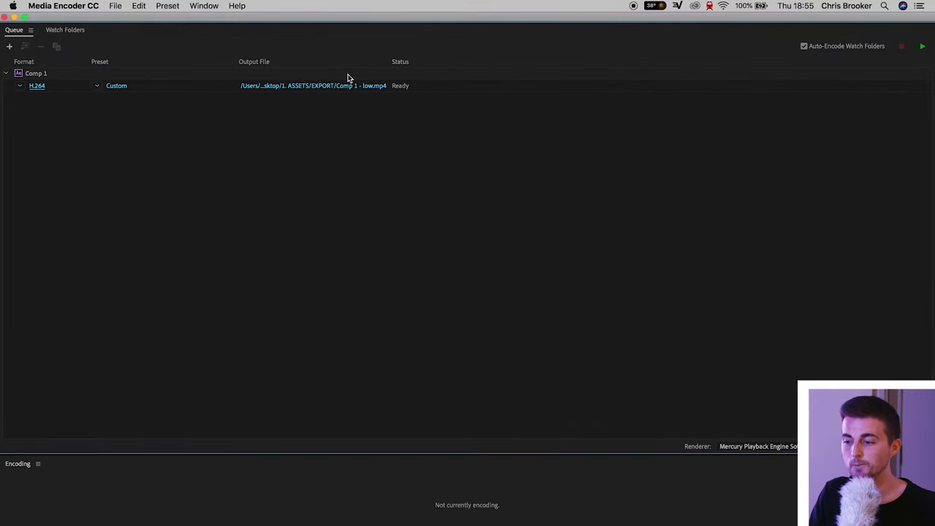
# Step: Start the Media Encoder queue to encode Comp 1 - low.mp4
pyautogui.click(922, 47)
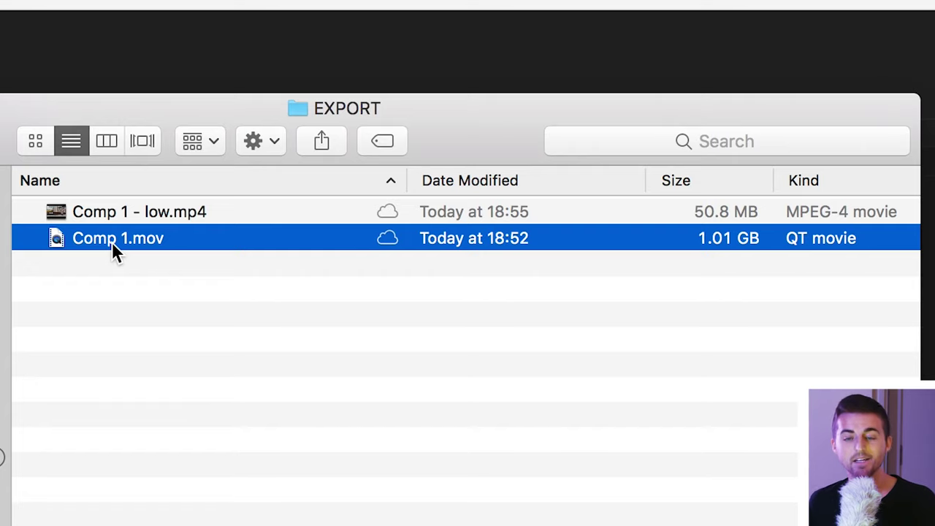
# Step: Open the 50.8 MB Comp 1 - low.mp4 from the EXPORT folder for playback in QuickTime
pyautogui.click(145, 211)
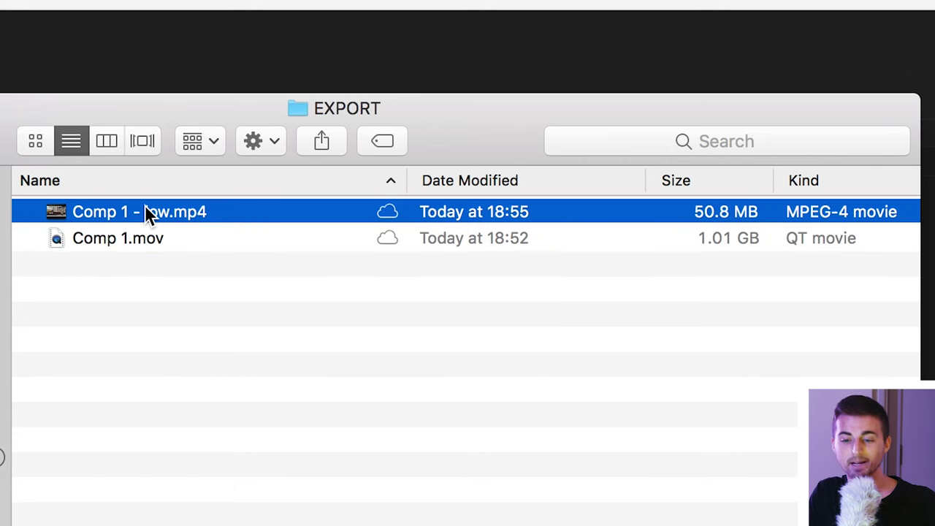
pyautogui.doubleClick(145, 205)
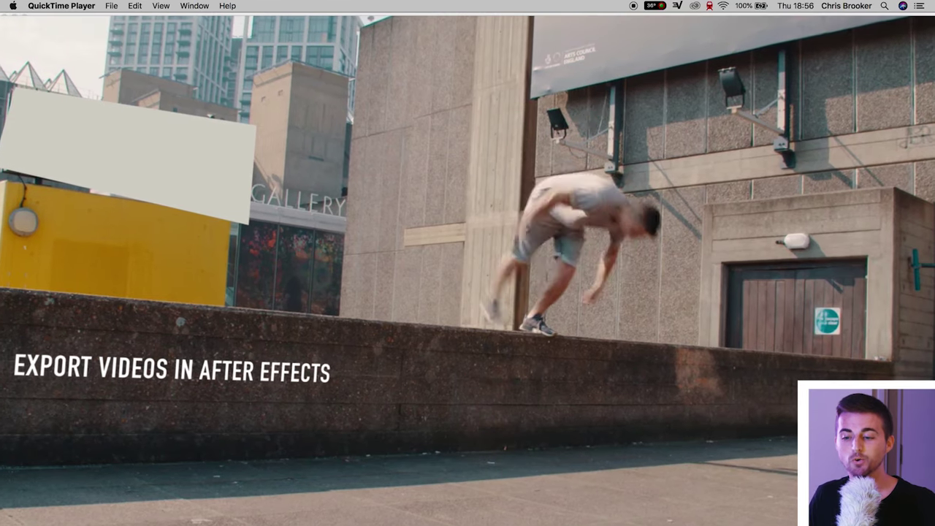